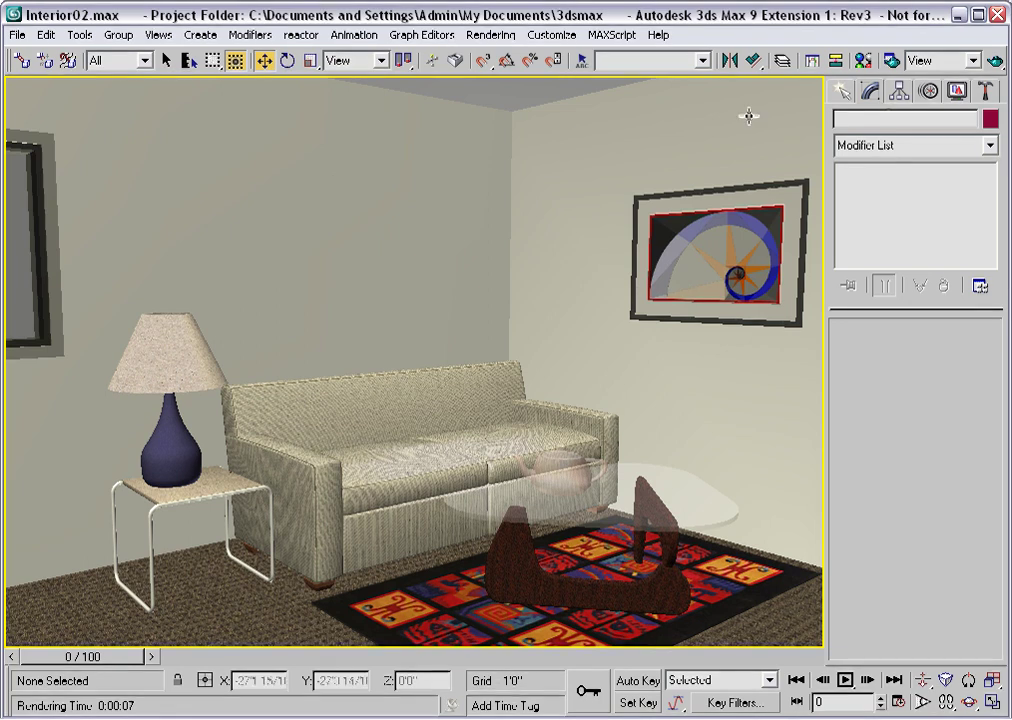
Quick-render the Camera01 view of the living room at 320×240.
{"action": "left_click", "coordinate": [996, 62]}
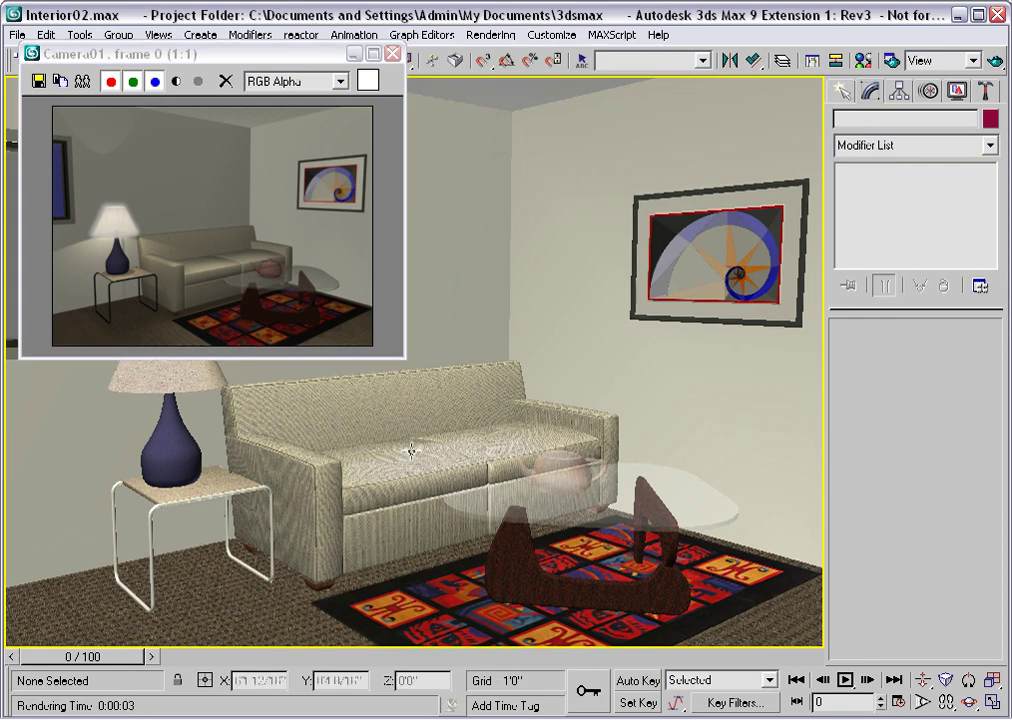
Show the Raytracer global parameters in the Render Scene dialog.
{"action": "left_click", "coordinate": [891, 63]}
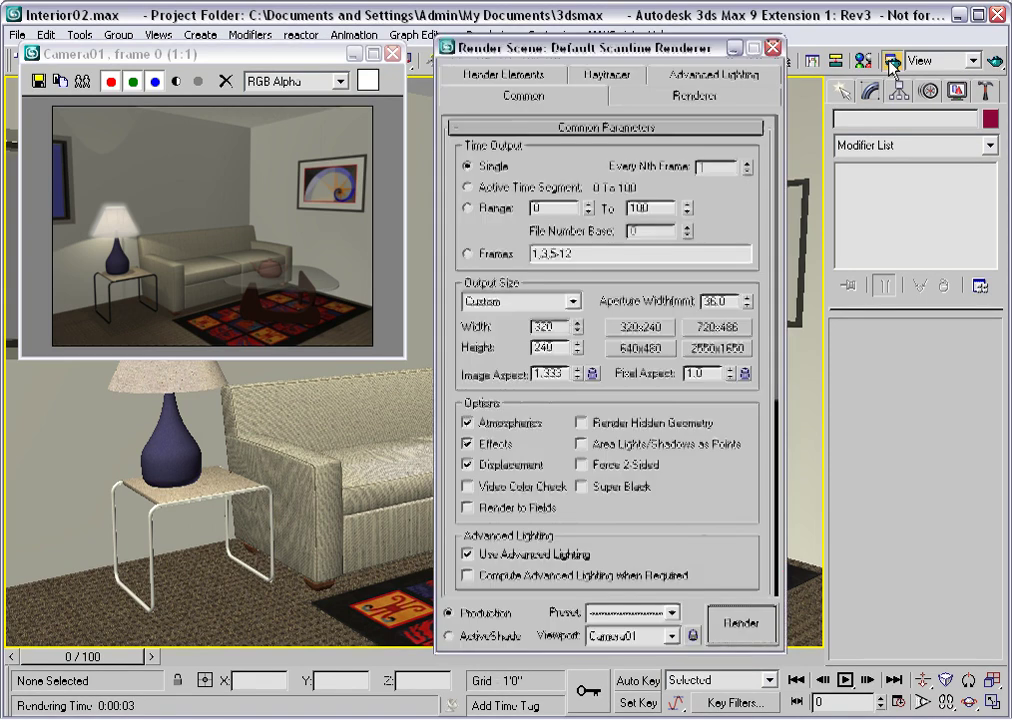
{"action": "left_click", "coordinate": [614, 78]}
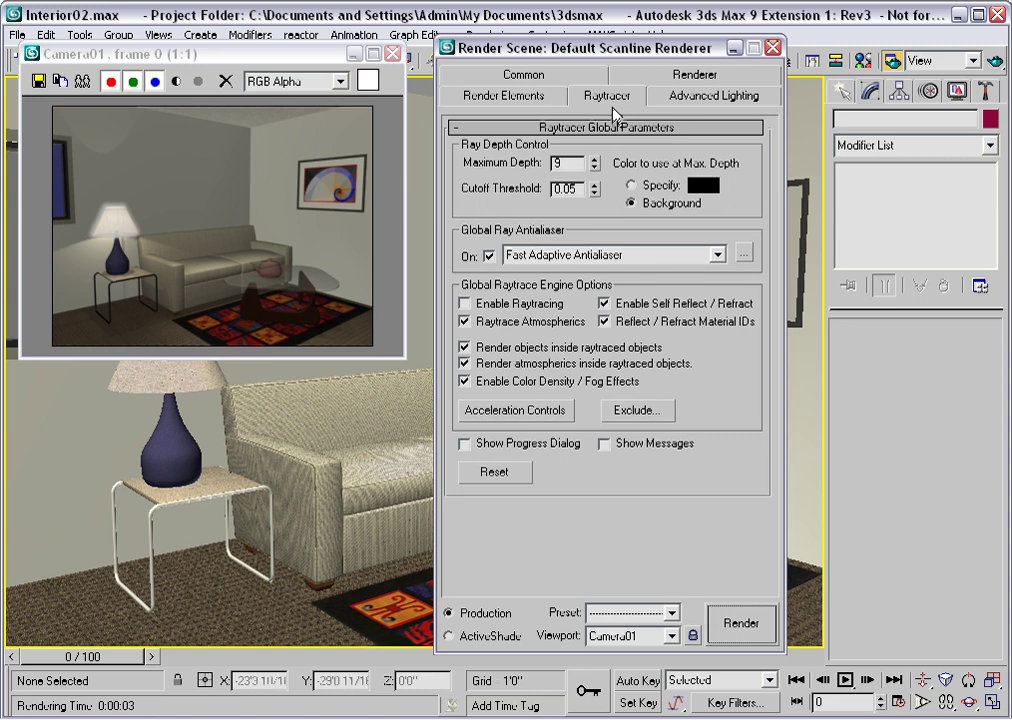
Enable global raytracing and render Camera01, keeping a cloned copy of the frame below the original.
{"action": "left_click", "coordinate": [464, 303]}
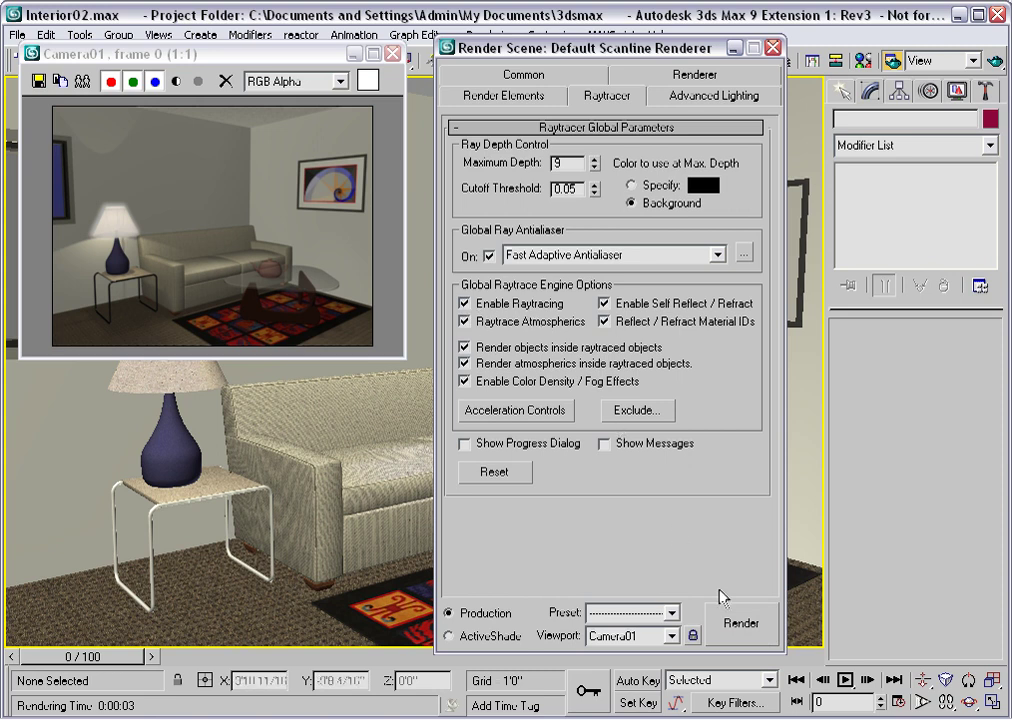
{"action": "left_click", "coordinate": [737, 627]}
{"action": "left_click", "coordinate": [83, 84]}
{"action": "mouse_move", "coordinate": [370, 66]}
{"action": "left_mouse_down"}
{"action": "mouse_move", "coordinate": [206, 295]}
{"action": "mouse_move", "coordinate": [187, 360]}
{"action": "mouse_move", "coordinate": [203, 383]}
{"action": "left_mouse_up"}
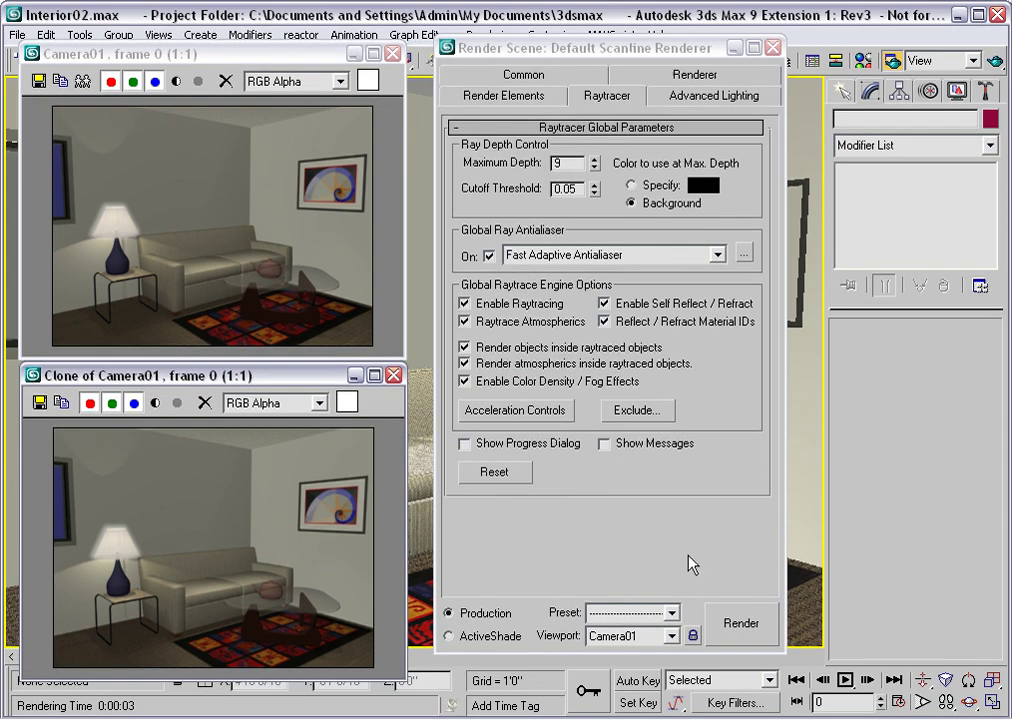
{"action": "left_click", "coordinate": [758, 627]}
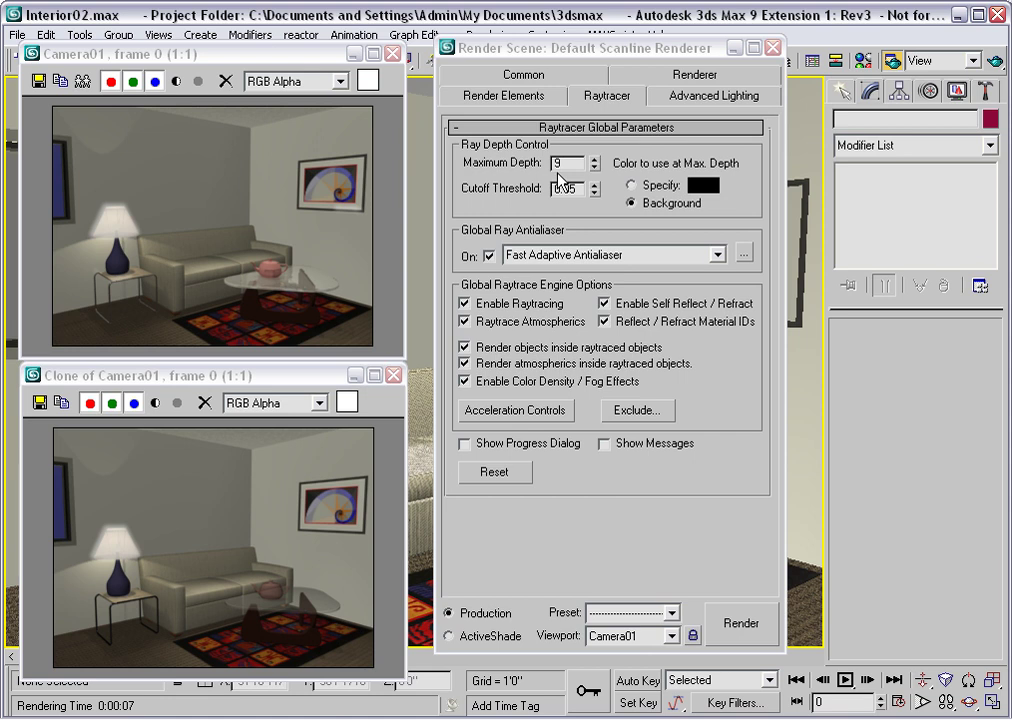
Reset Maximum Depth to 0, then close both frame windows and Render Scene.
{"action": "right_click", "coordinate": [594, 166]}
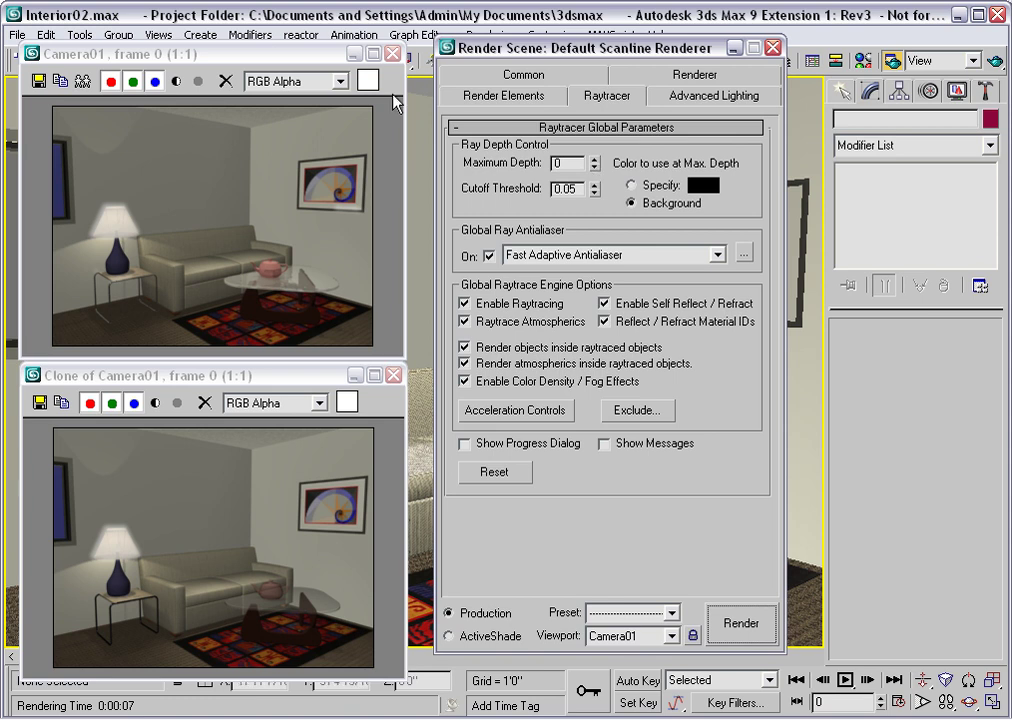
{"action": "left_click", "coordinate": [393, 53]}
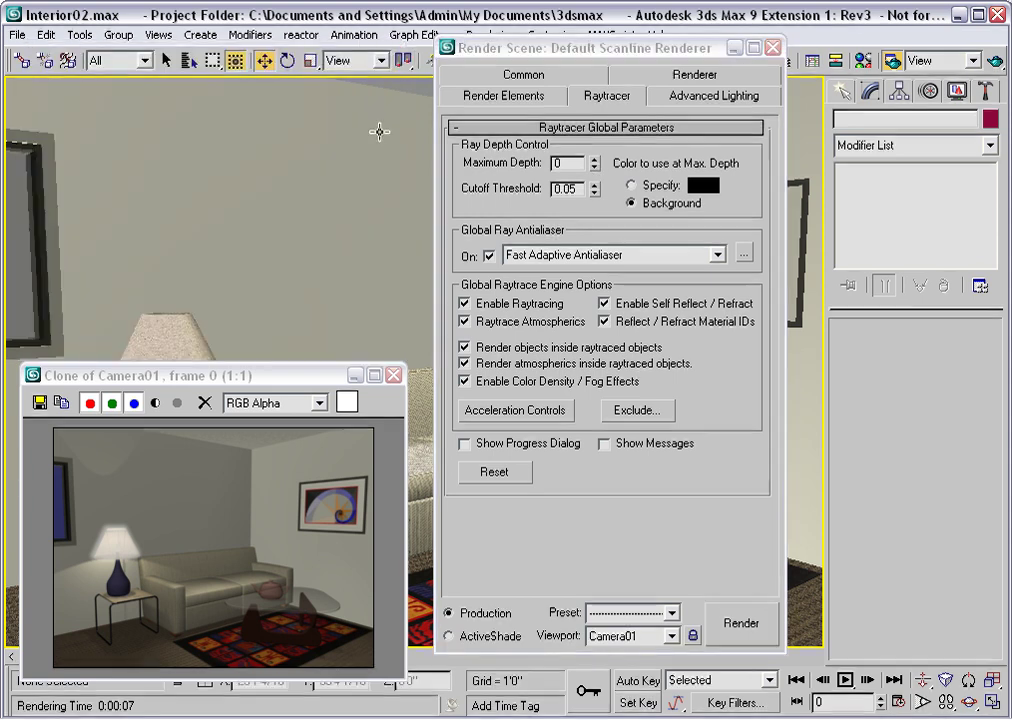
{"action": "left_click", "coordinate": [393, 375]}
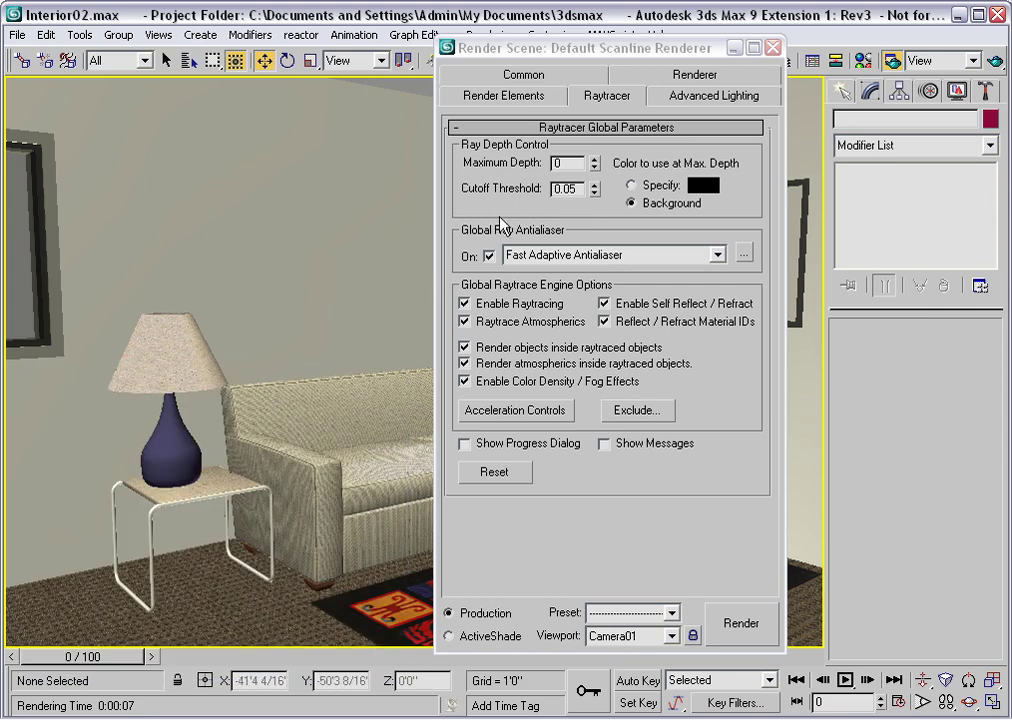
{"action": "left_click", "coordinate": [773, 48]}
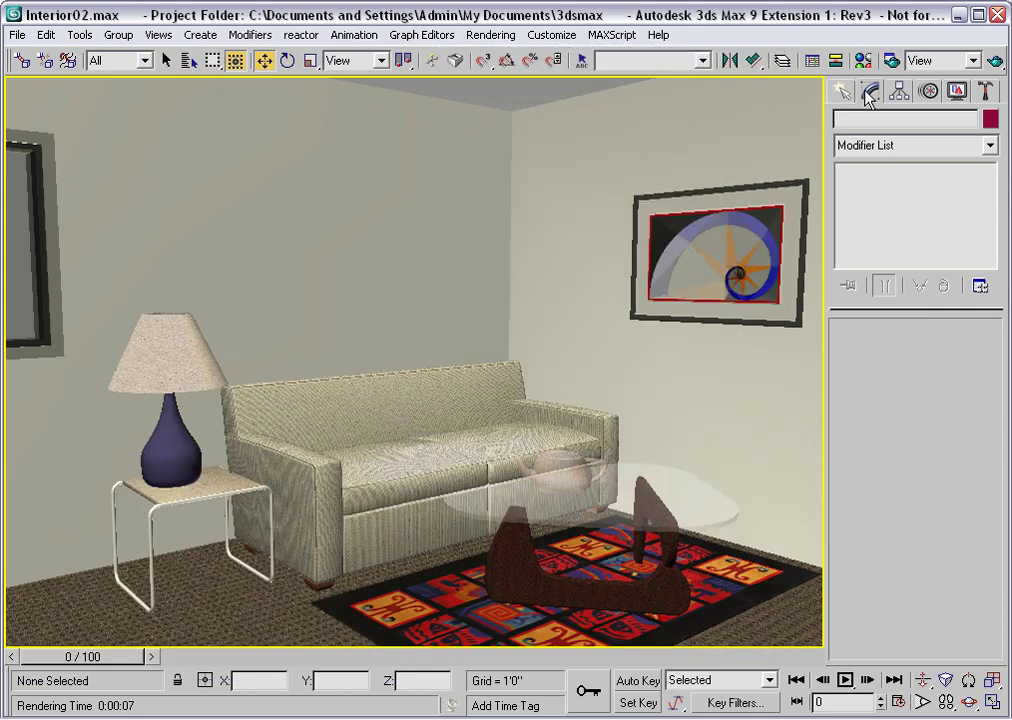
Render a Blowup of a region framed around the glass coffee table and teapot.
{"action": "left_click", "coordinate": [973, 61]}
{"action": "left_click", "coordinate": [925, 130]}
{"action": "left_click", "coordinate": [995, 61]}
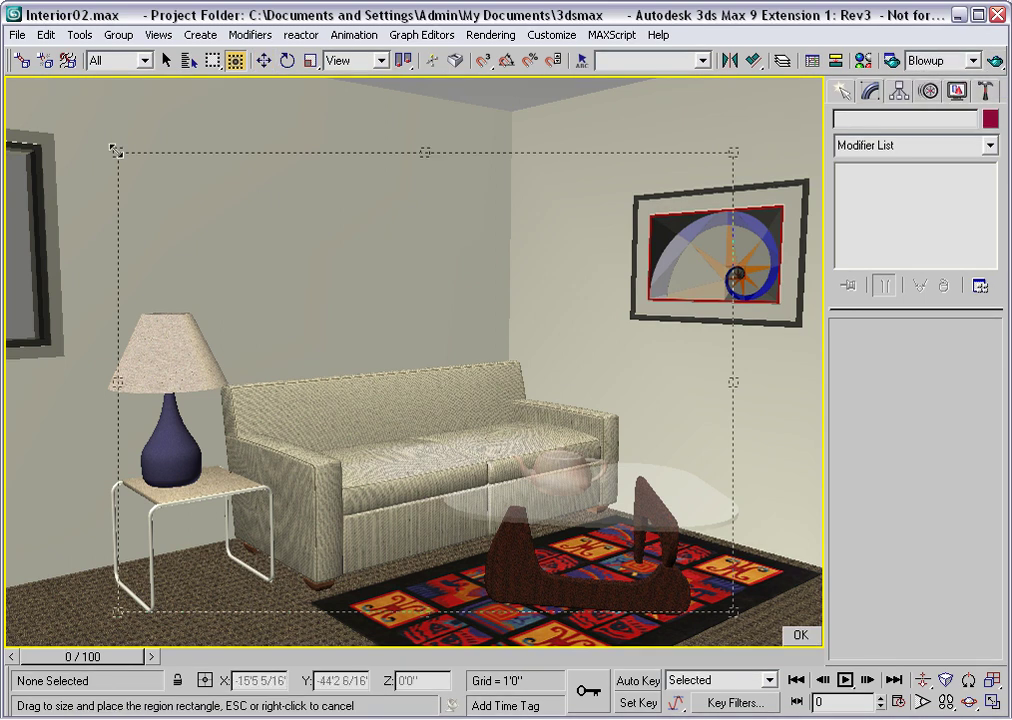
{"action": "left_click_drag", "start_coordinate": [116, 152], "coordinate": [430, 397]}
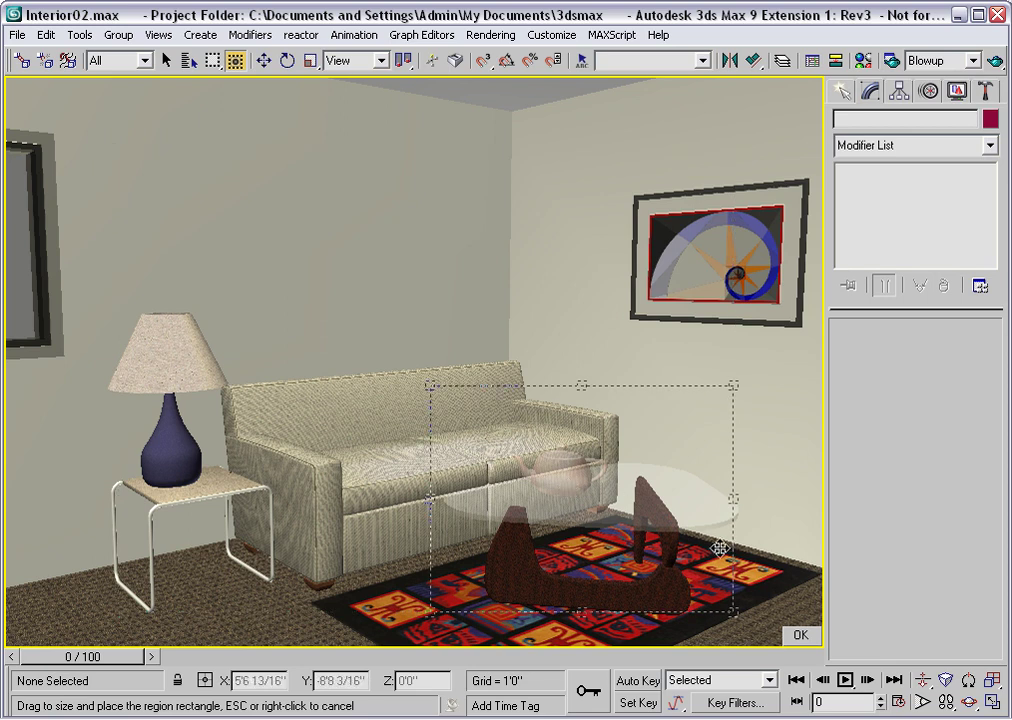
{"action": "left_click", "coordinate": [801, 635]}
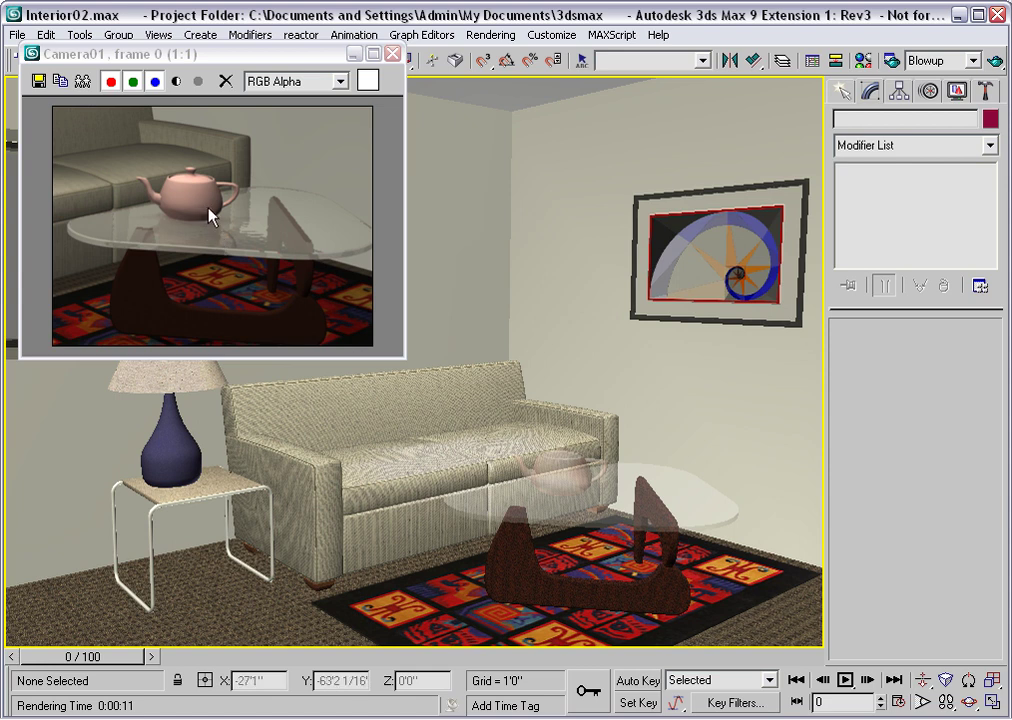
Raise the raytracer's Maximum Depth to 3 in Render Scene.
{"action": "left_click", "coordinate": [887, 64]}
{"action": "left_click", "coordinate": [605, 92]}
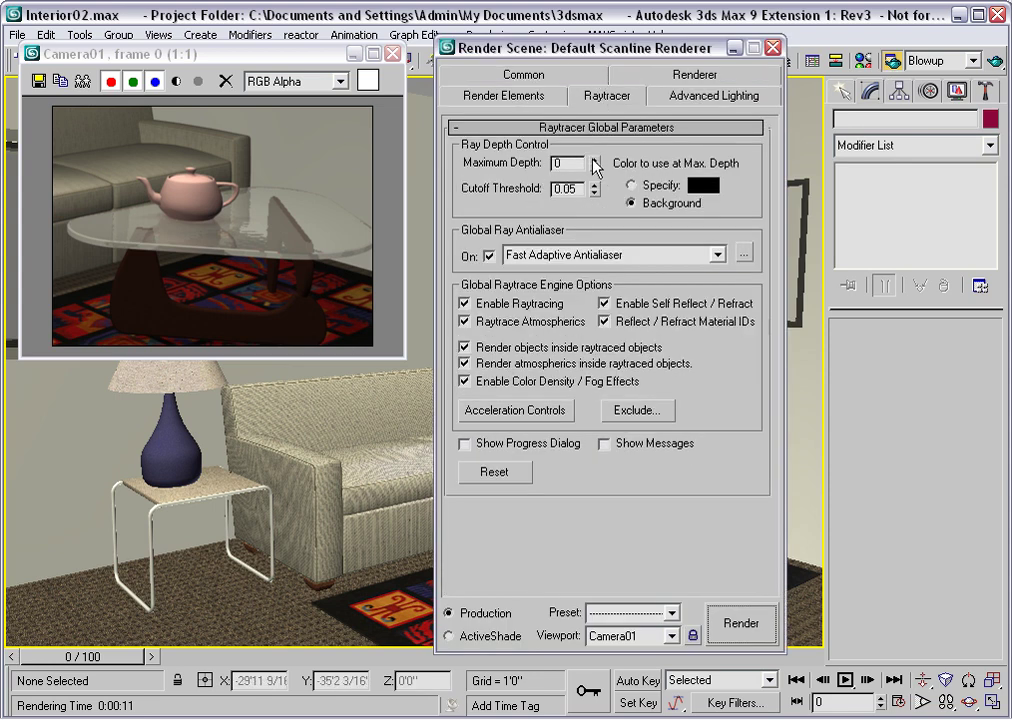
{"action": "left_click", "coordinate": [595, 161]}
{"action": "left_click", "coordinate": [595, 161]}
{"action": "left_click", "coordinate": [595, 161]}
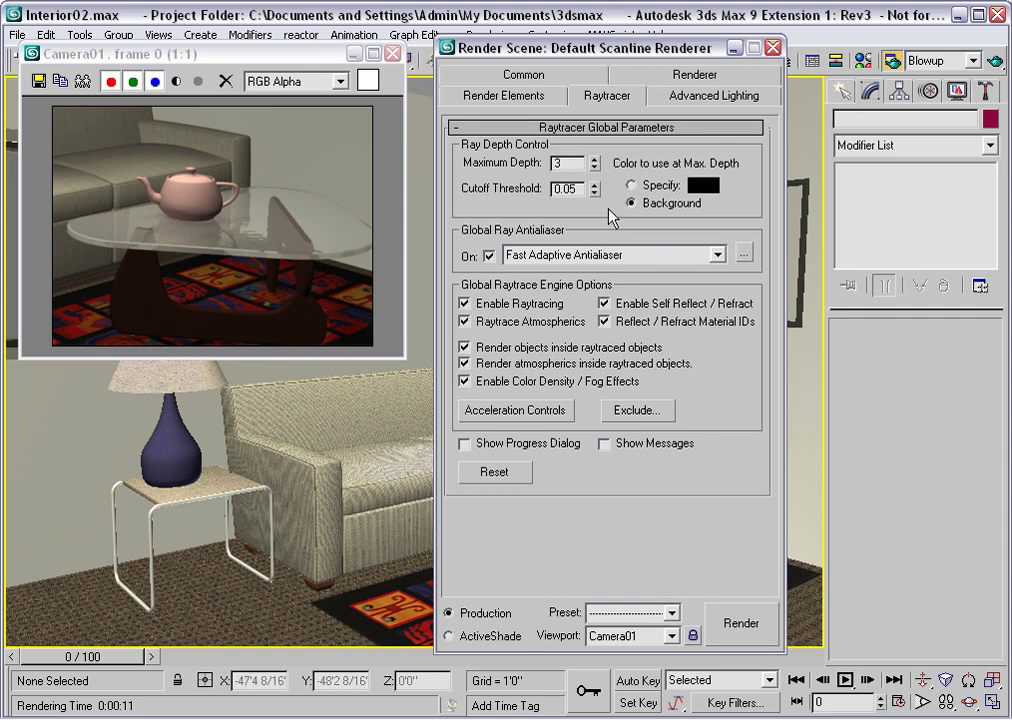
Clone the depth-0 close-up render below the original and start a new blowup render.
{"action": "left_click", "coordinate": [84, 80]}
{"action": "mouse_move", "coordinate": [293, 105]}
{"action": "left_mouse_down"}
{"action": "mouse_move", "coordinate": [133, 362]}
{"action": "mouse_move", "coordinate": [147, 381]}
{"action": "left_mouse_up"}
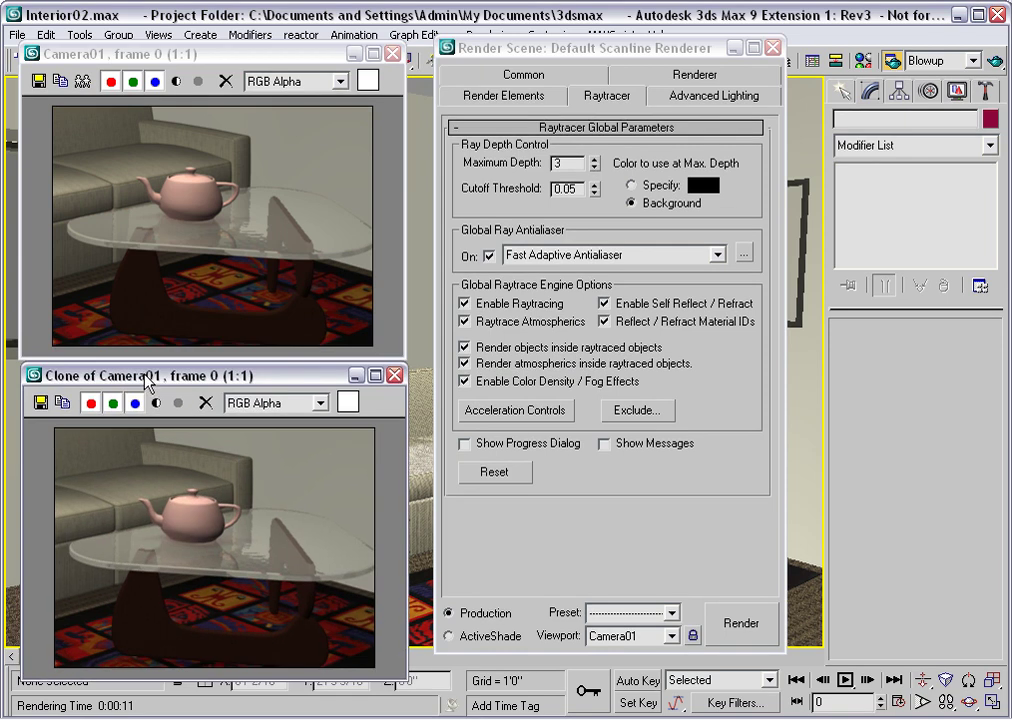
{"action": "left_click", "coordinate": [748, 622]}
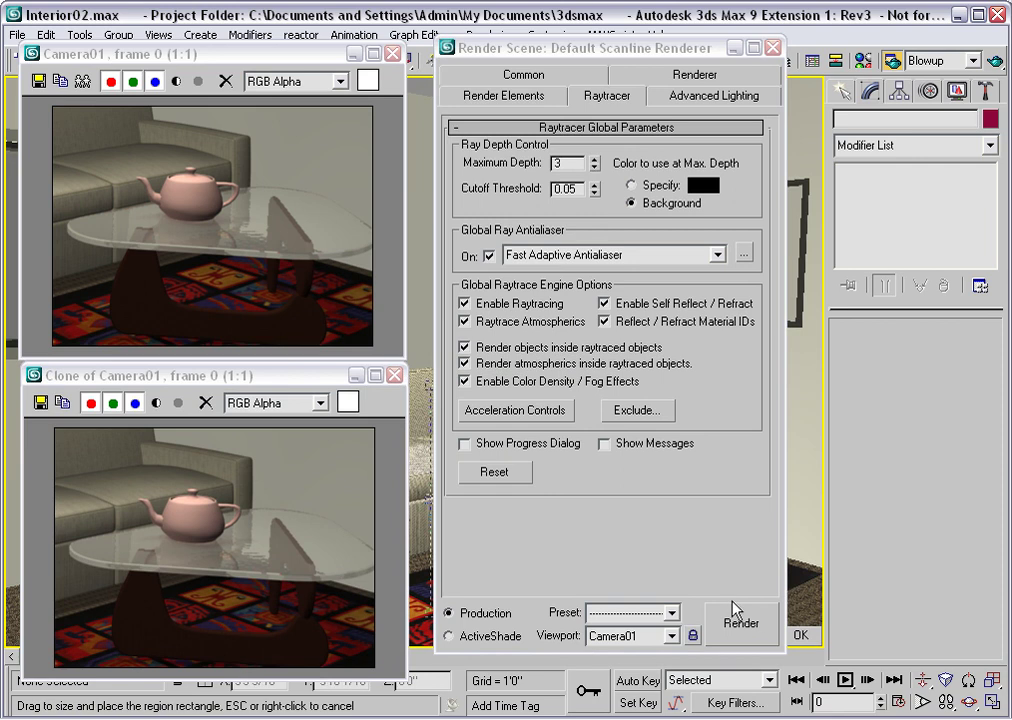
Confirm the Blowup region to render the close-up at Maximum Depth 3.
{"action": "left_click", "coordinate": [799, 636]}
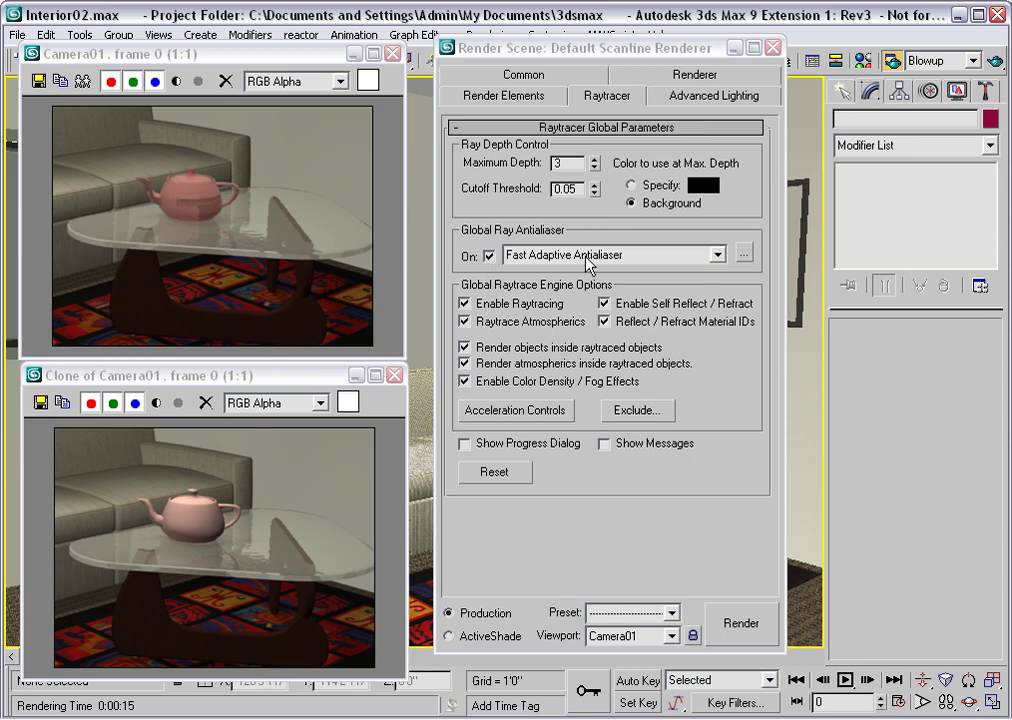
Switch off the Global Ray Antialiaser, keeping Maximum Depth at 3.
{"action": "left_click", "coordinate": [718, 255]}
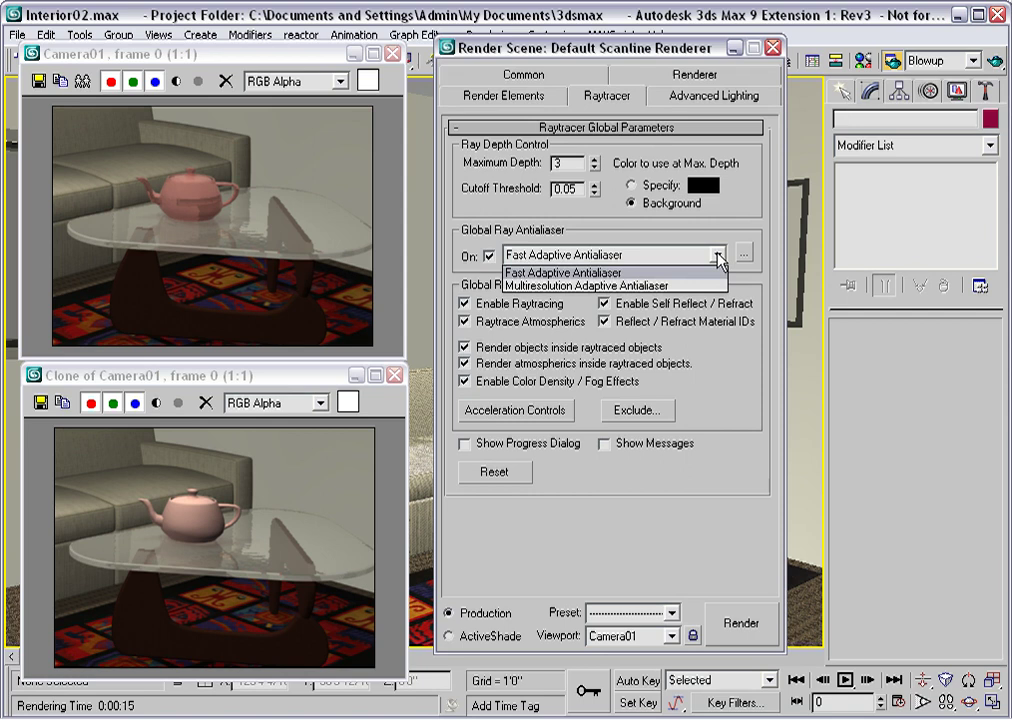
{"action": "left_click", "coordinate": [718, 256]}
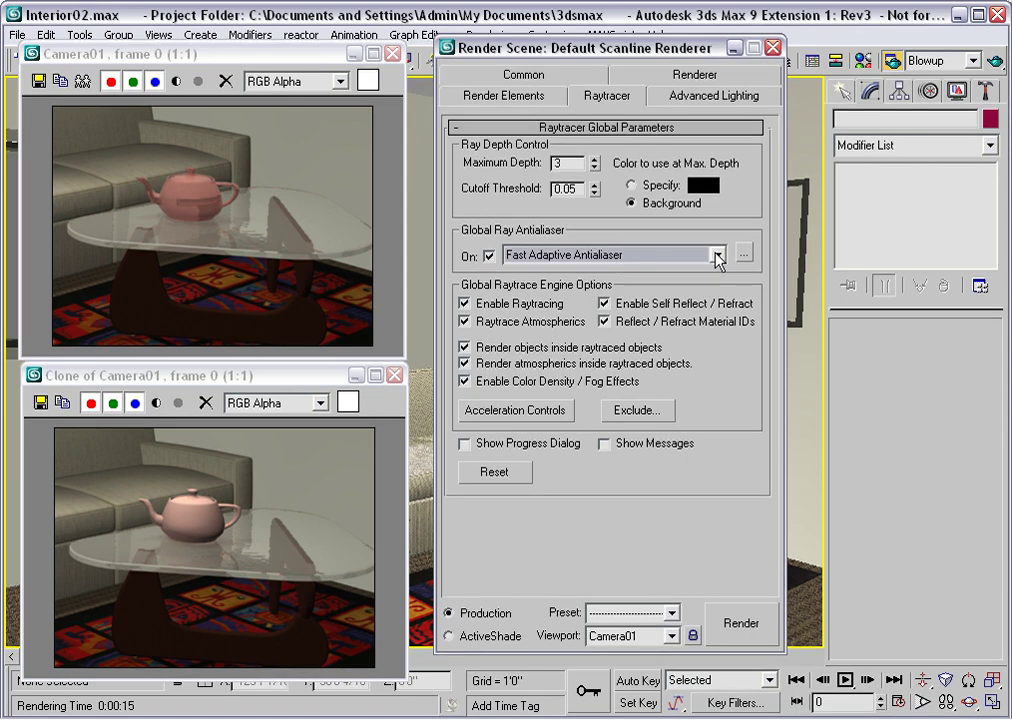
{"action": "left_click", "coordinate": [489, 257]}
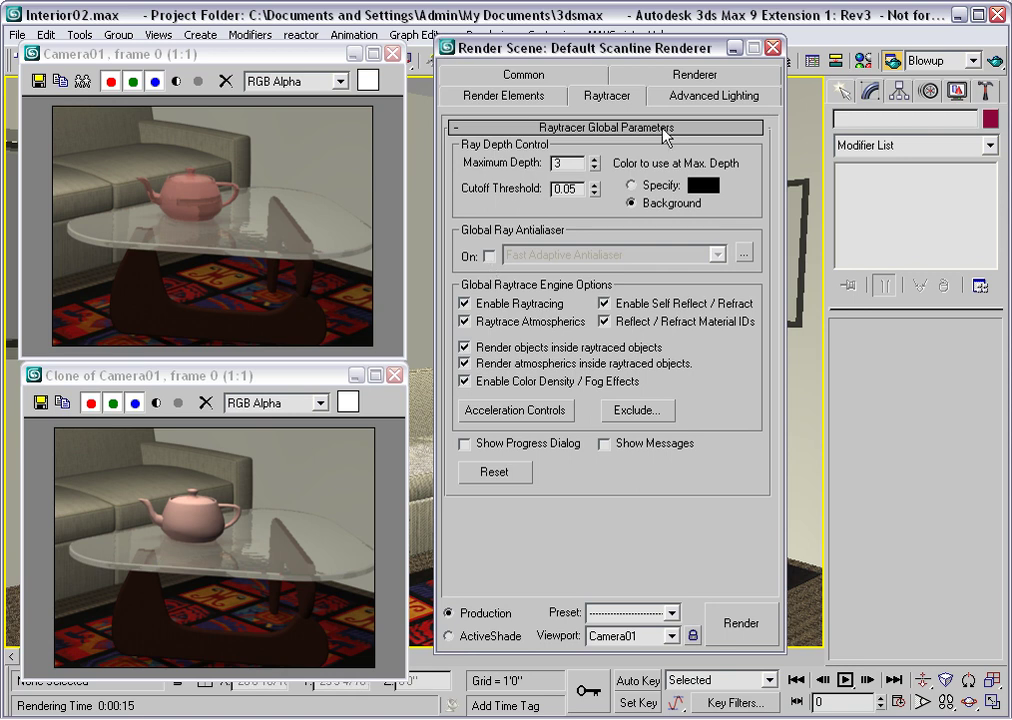
Set the Renderer tab's antialiasing filter to Mitchell-Netravali and start rendering.
{"action": "left_click", "coordinate": [672, 80]}
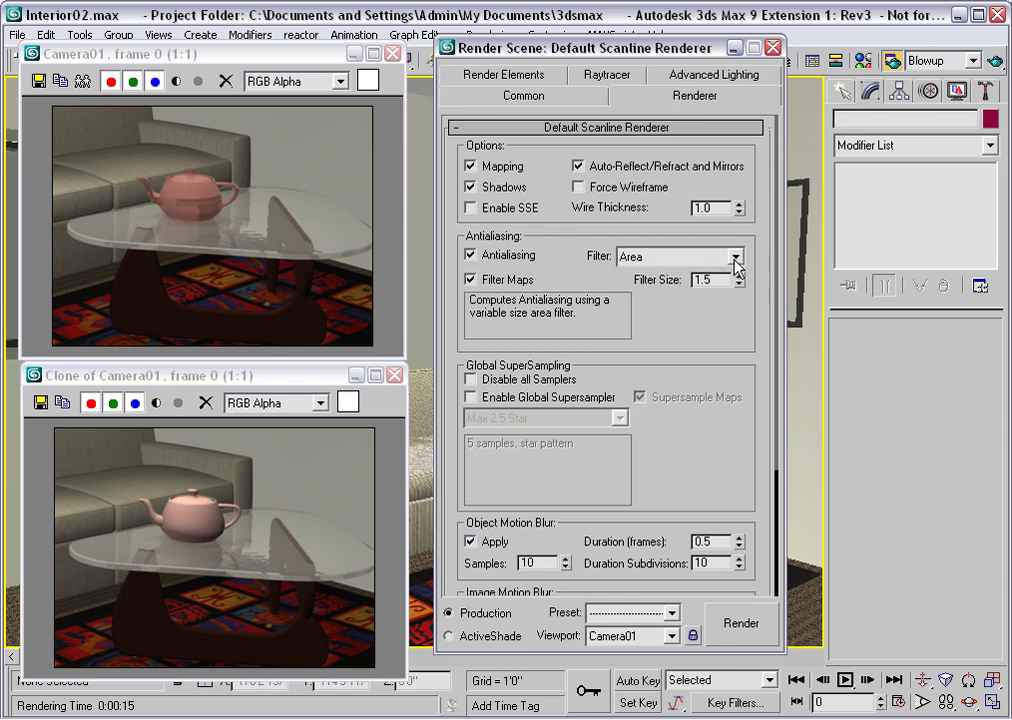
{"action": "left_click", "coordinate": [735, 257]}
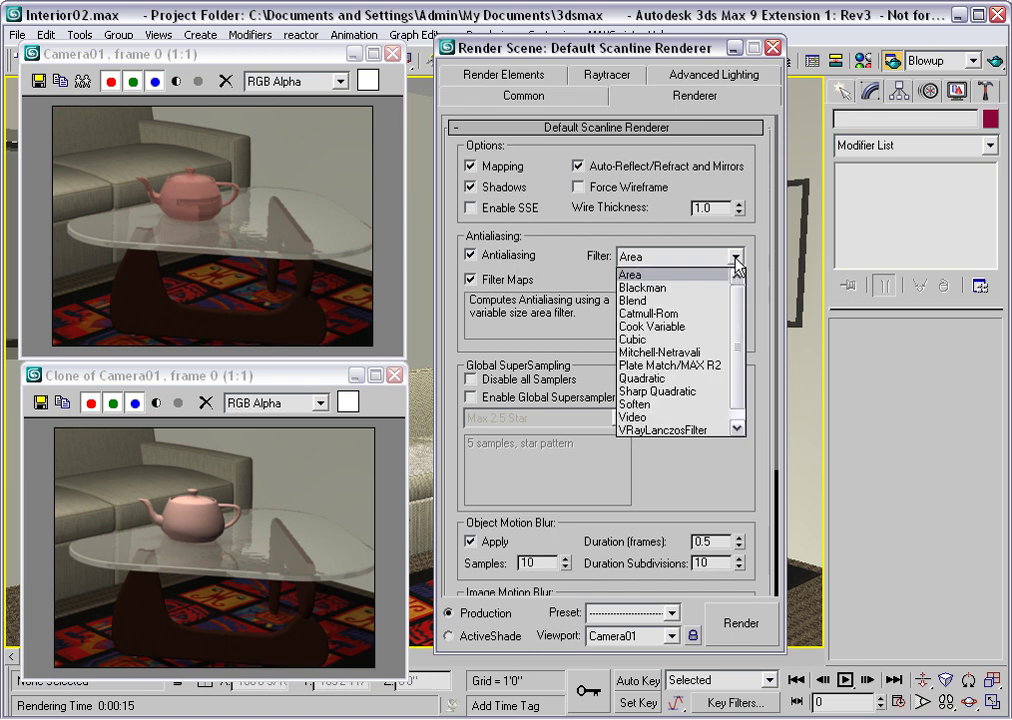
{"action": "left_click", "coordinate": [666, 352]}
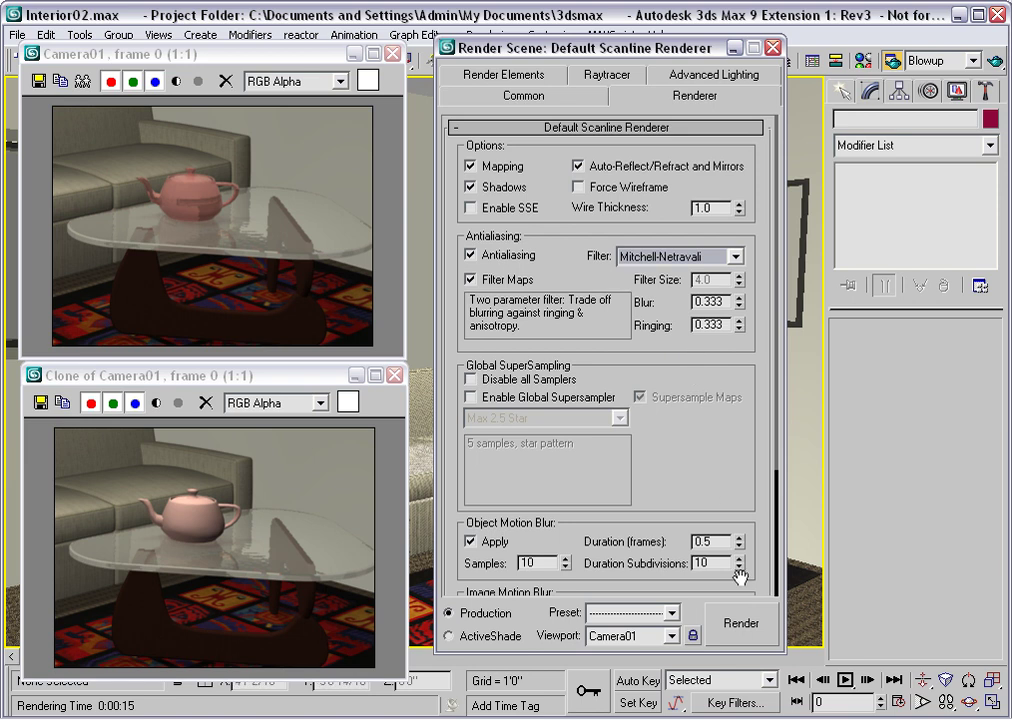
{"action": "left_click", "coordinate": [741, 621]}
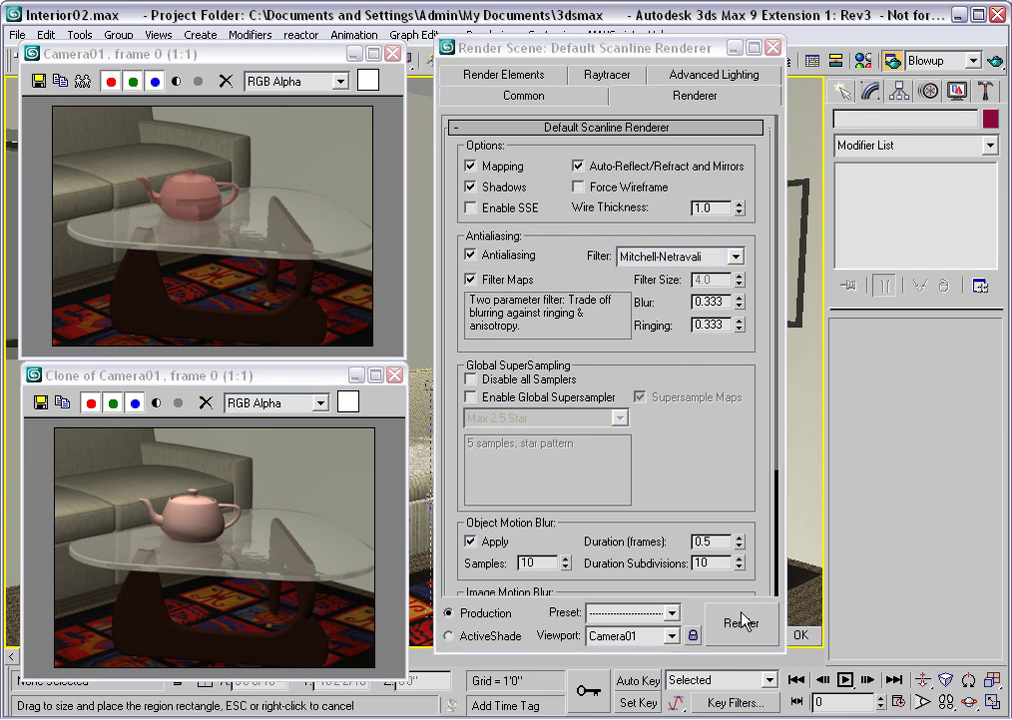
Confirm the Blowup region to render the teapot close-up with Mitchell-Netravali filtering.
{"action": "left_click", "coordinate": [798, 633]}
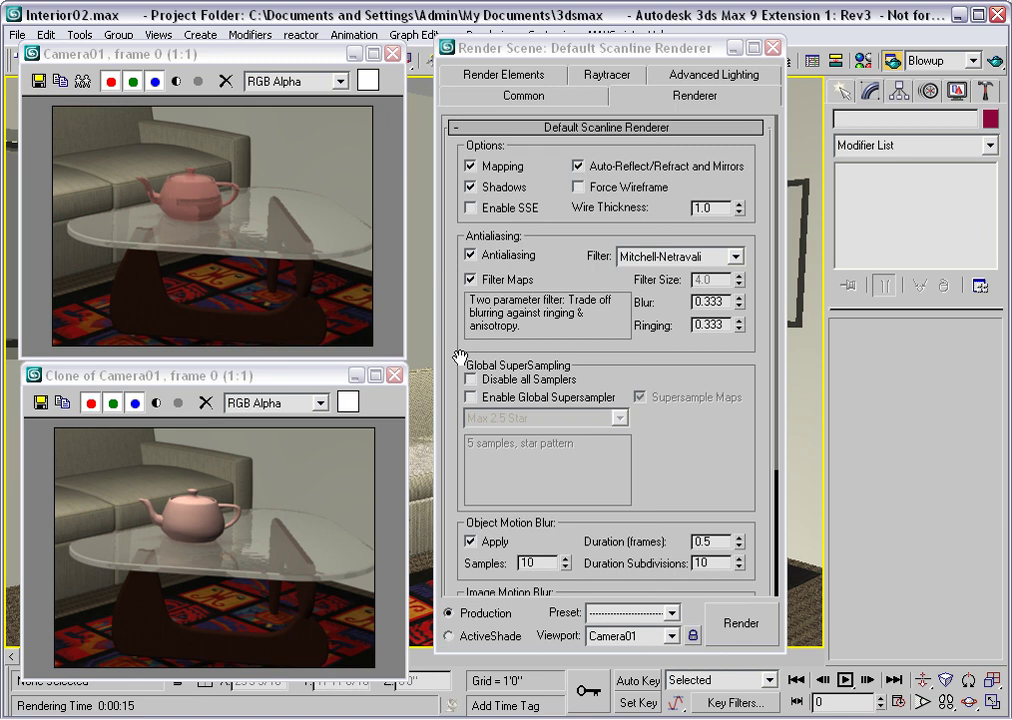
Switch to the web browser showing ARTVPS's RayBox product page.
{"action": "key", "text": "alt+Tab"}
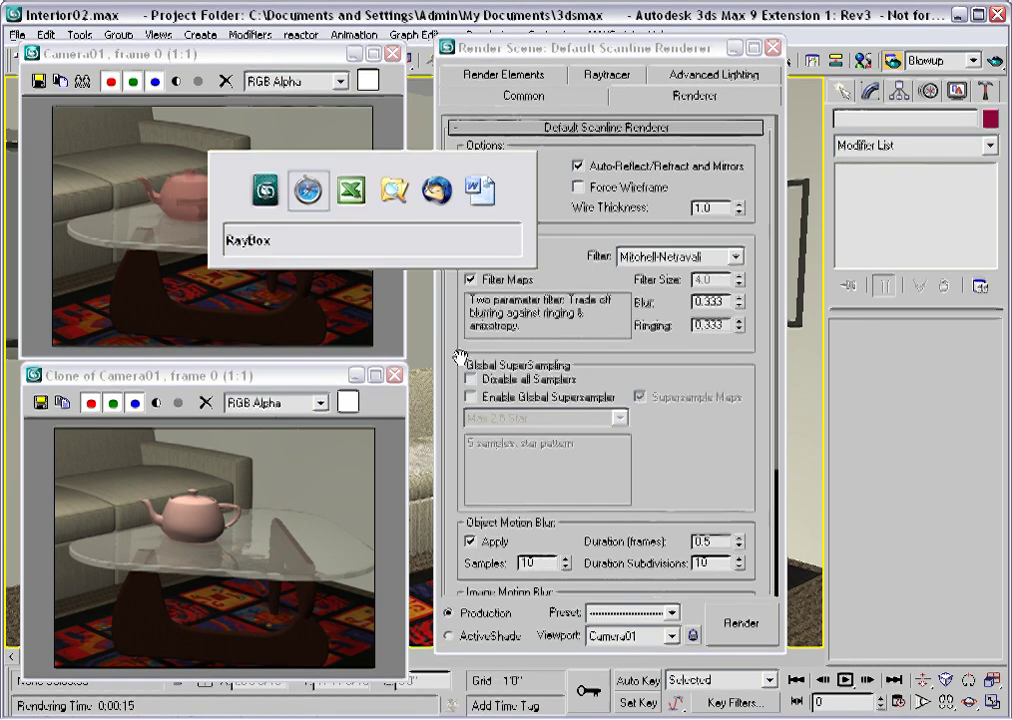